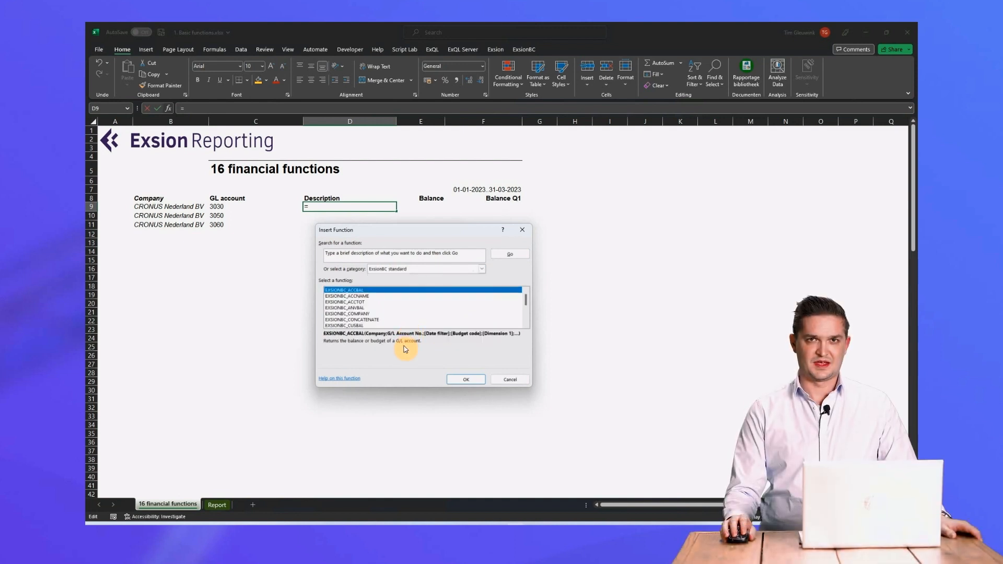
Insert the EXSIONBC_ACCNAME function in D9, using B9 as the company and C9 as the G/L account number.
{"action": "left_click", "coordinate": [354, 297]}
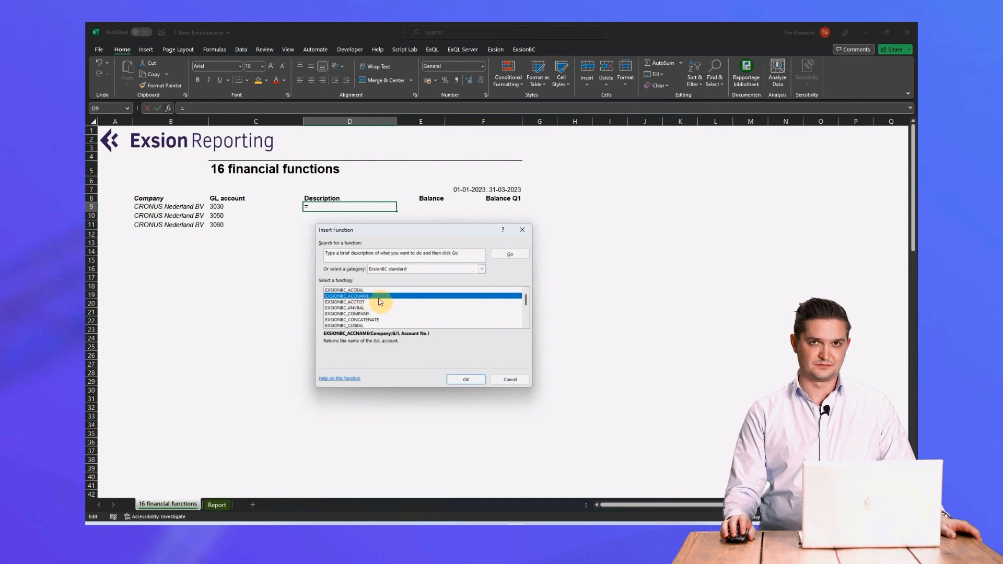
{"action": "left_click", "coordinate": [463, 379]}
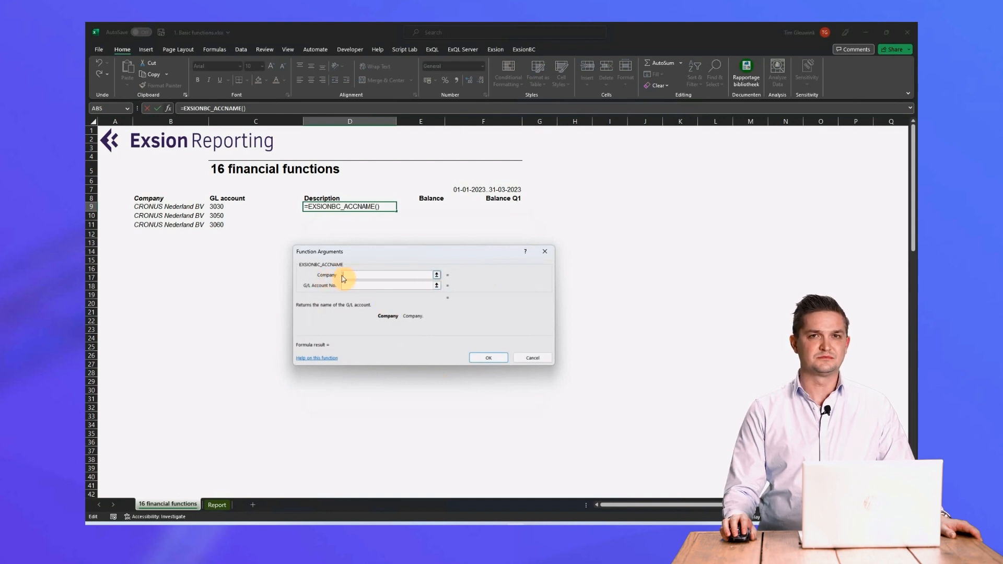
{"action": "left_click", "coordinate": [154, 208]}
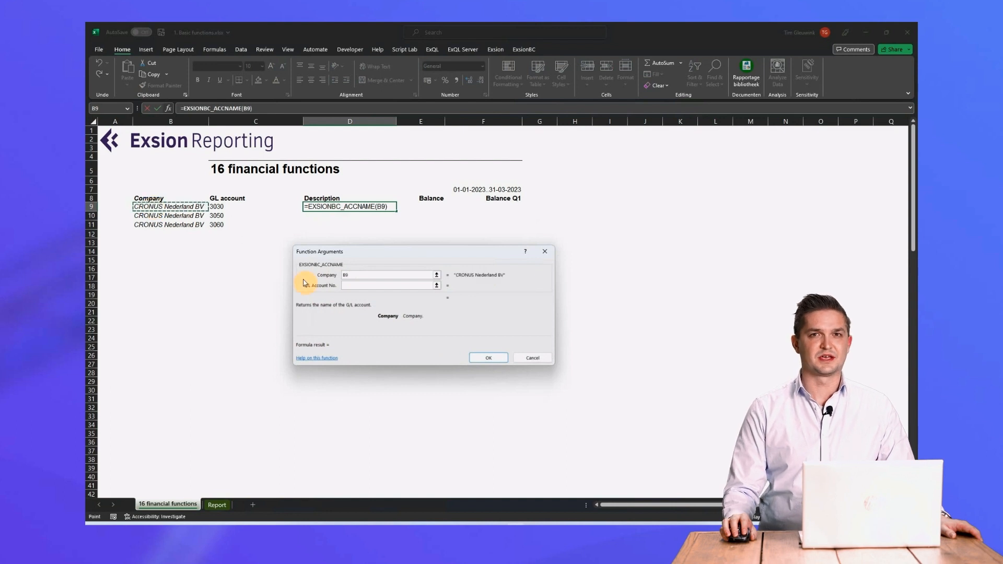
{"action": "left_click", "coordinate": [350, 286]}
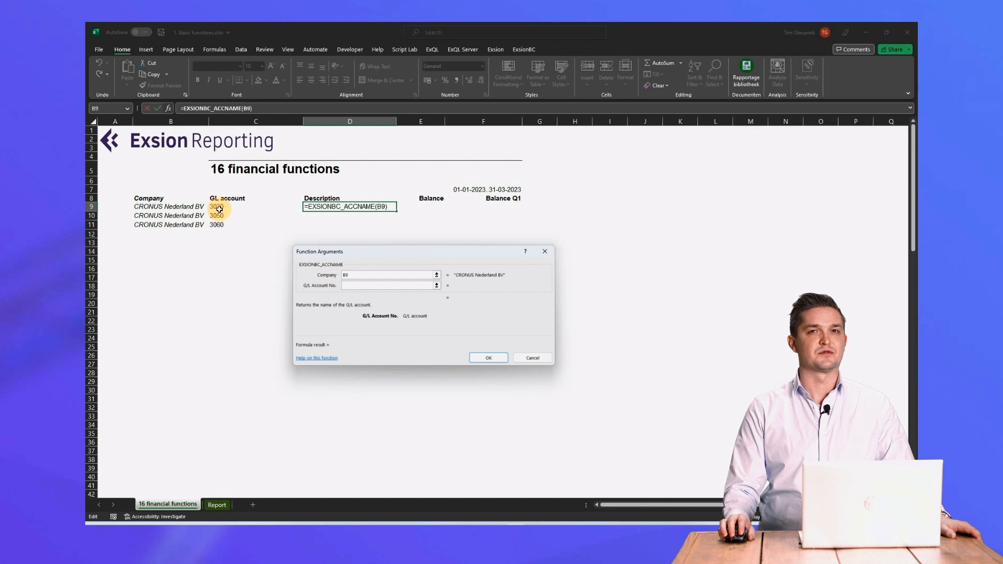
{"action": "left_click", "coordinate": [220, 208]}
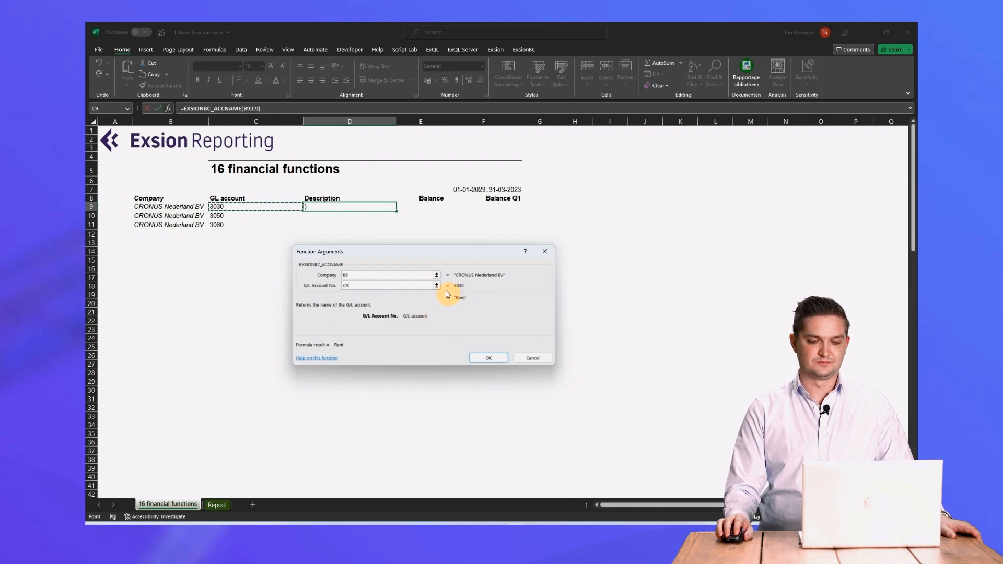
{"action": "left_click", "coordinate": [479, 356]}
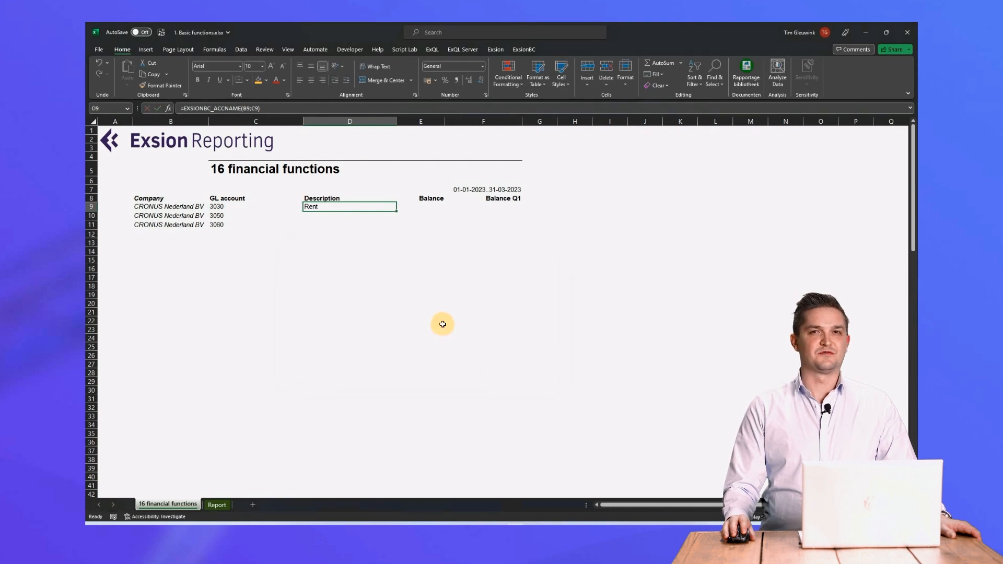
Review the account name formula in D9 and fill it down through D11.
{"action": "left_click", "coordinate": [239, 107]}
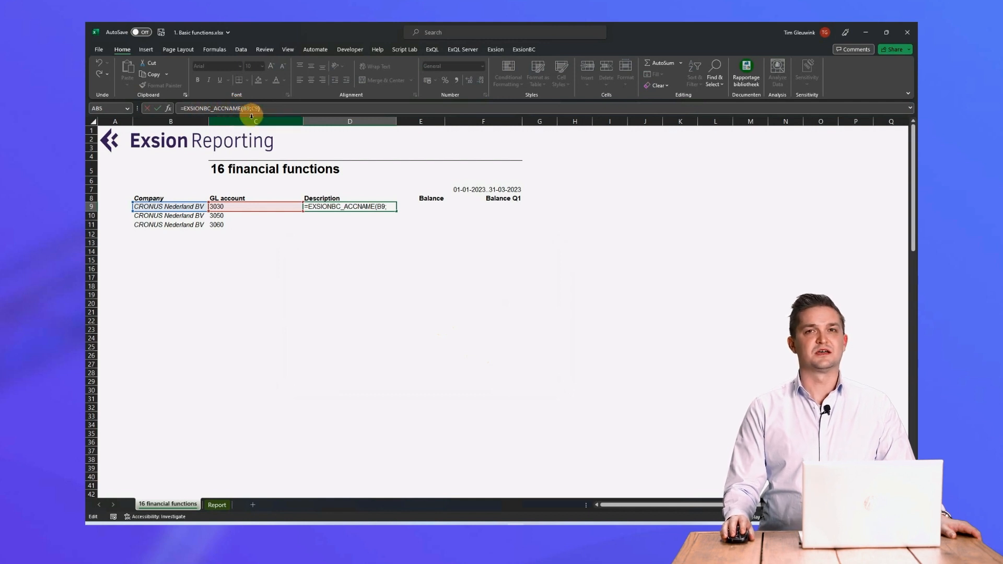
{"action": "key", "text": "Escape"}
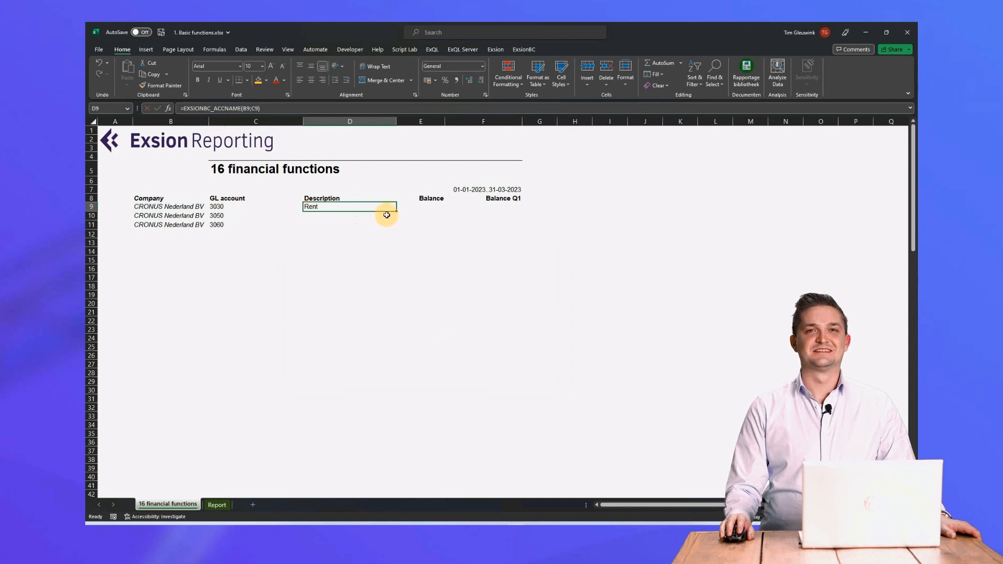
{"action": "left_click_drag", "start_coordinate": [396, 213], "coordinate": [395, 226]}
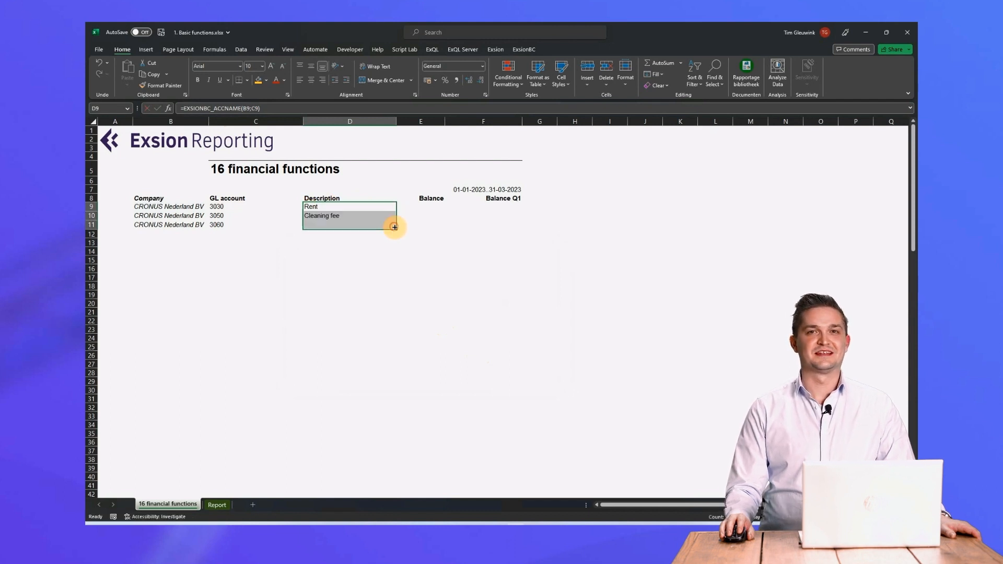
{"action": "left_click", "coordinate": [411, 226]}
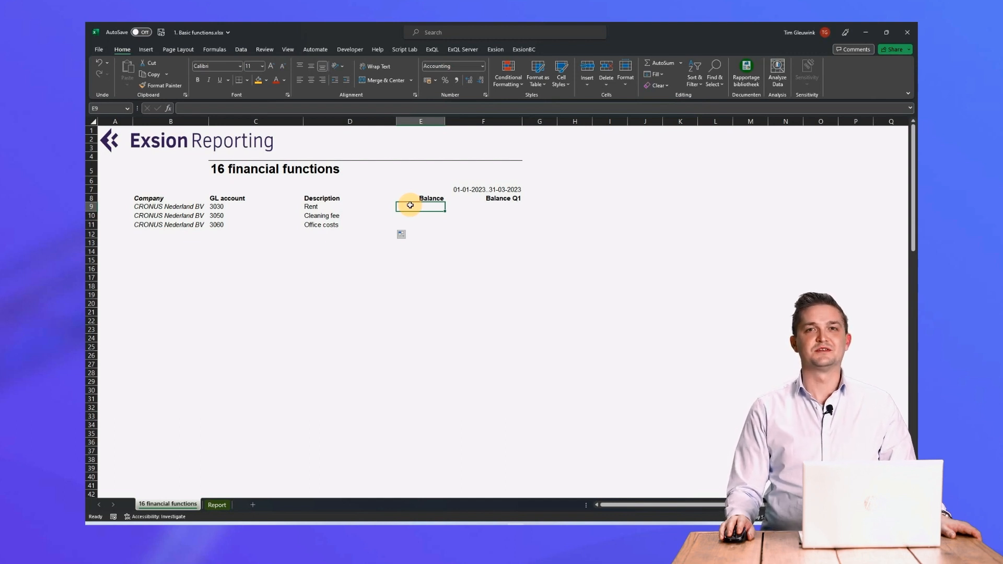
Insert EXSIONBC_ACCBAL in E9 with company B9 and G/L account C9, review the formula and fill it down through E11.
{"action": "left_click", "coordinate": [168, 108]}
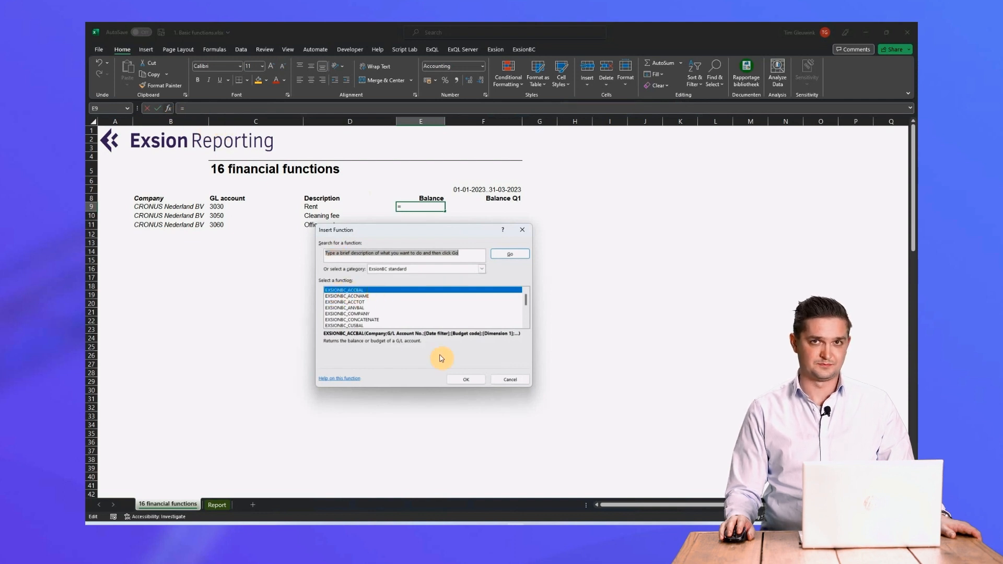
{"action": "left_click", "coordinate": [464, 380]}
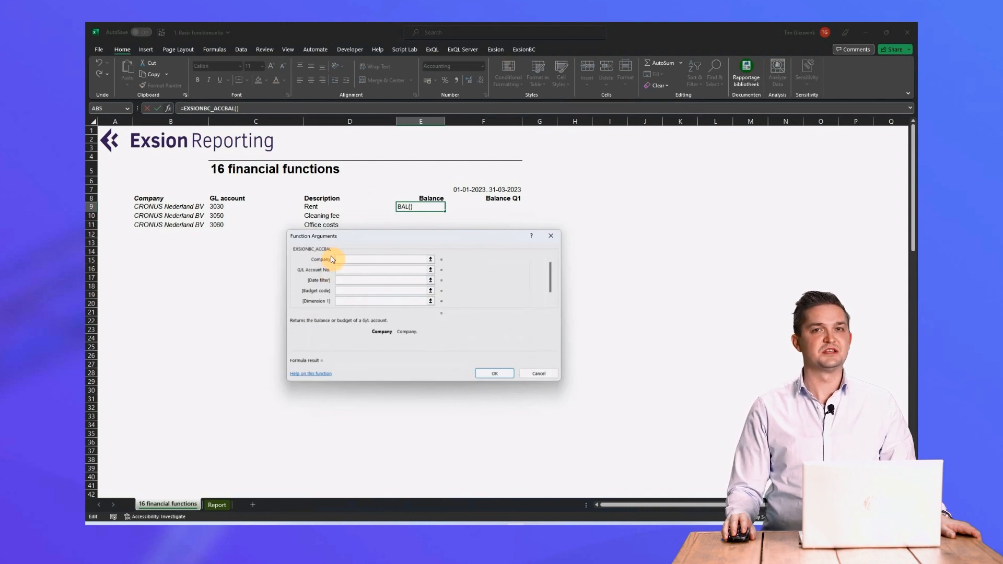
{"action": "left_click", "coordinate": [157, 207]}
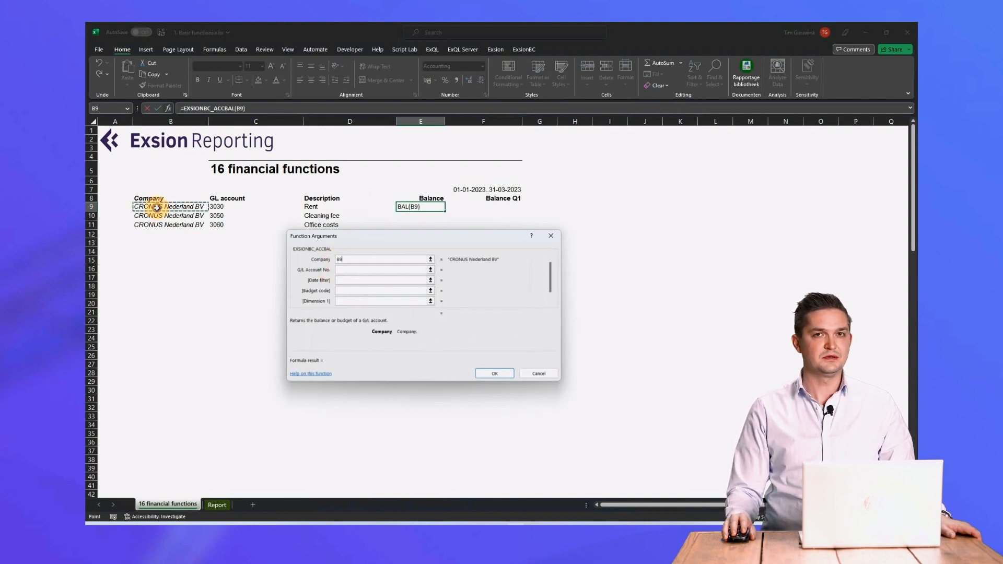
{"action": "left_click", "coordinate": [348, 270]}
{"action": "left_click", "coordinate": [225, 205]}
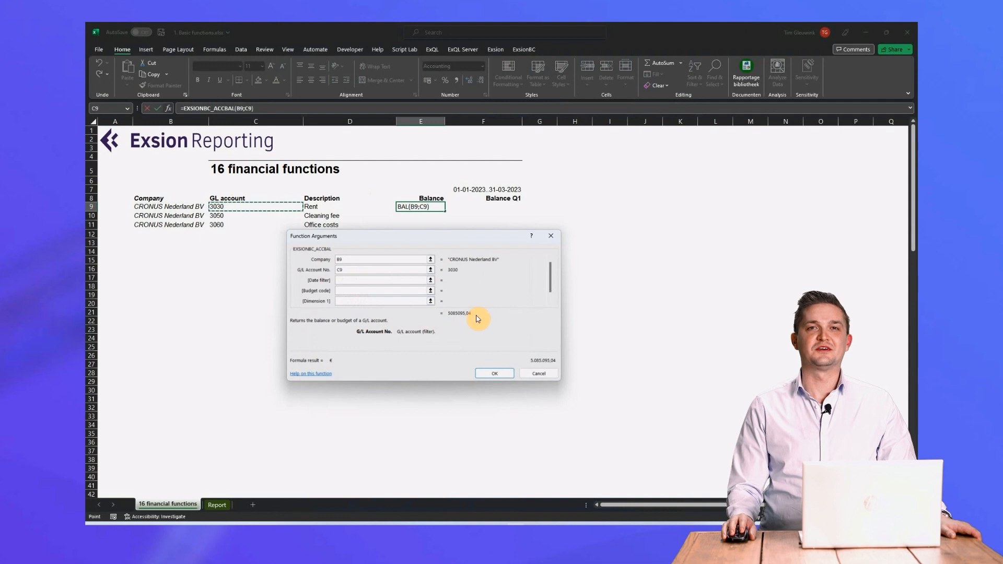
{"action": "left_click", "coordinate": [485, 372]}
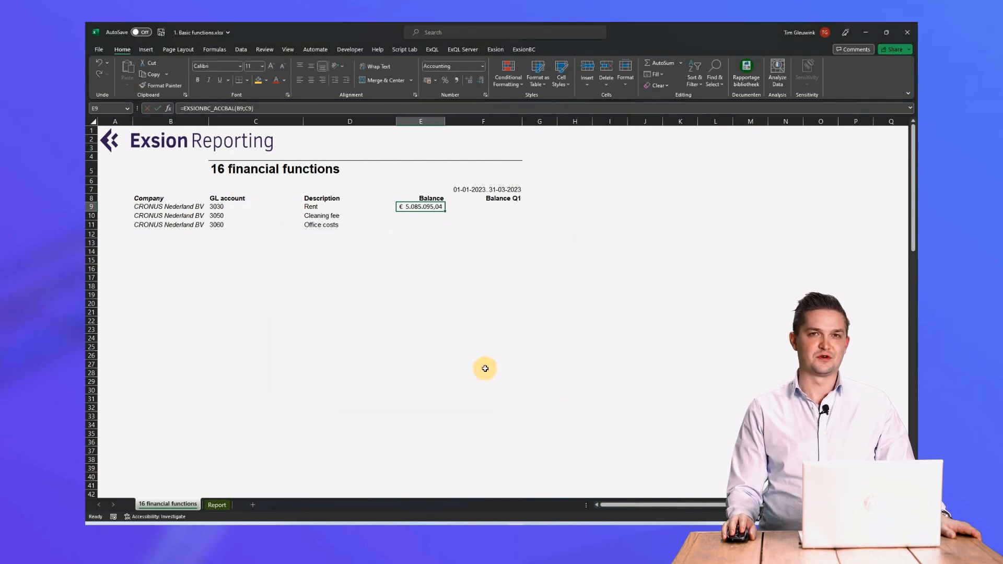
{"action": "left_click", "coordinate": [231, 108]}
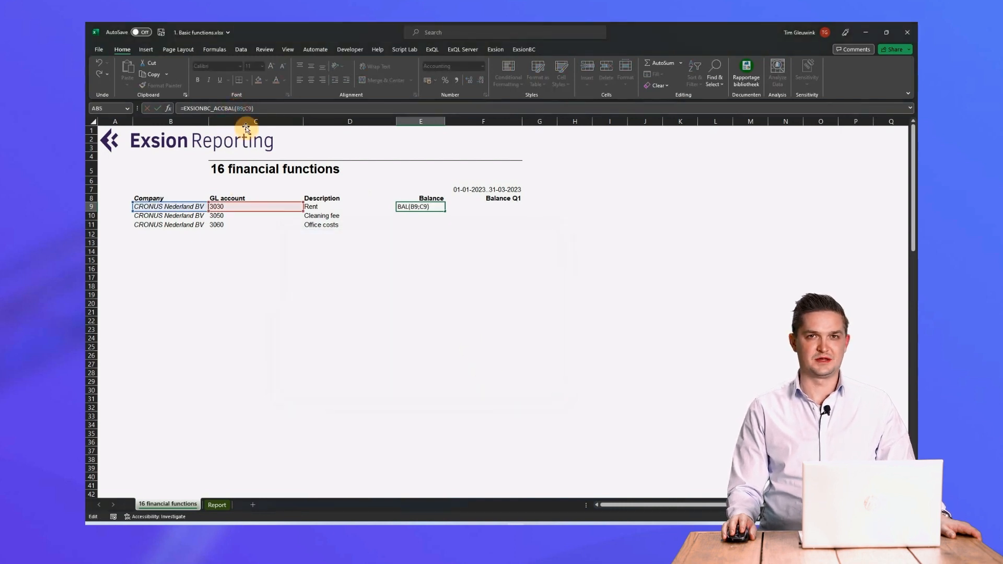
{"action": "key", "text": "Escape"}
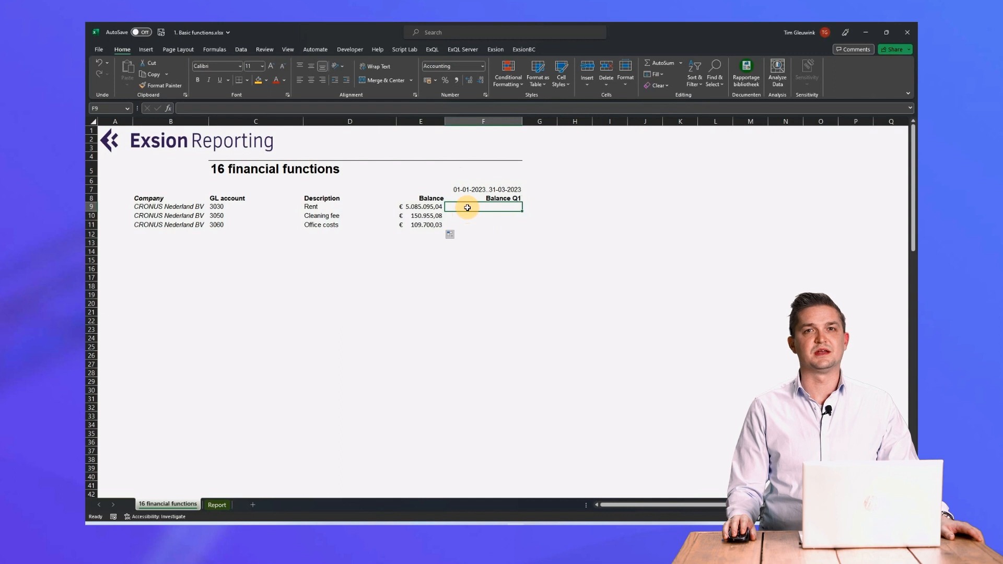
Insert EXSIONBC_ACCBAL in F9 with company B9, G/L account C9 and absolute date filter $F$7, and fill it down through F11.
{"action": "left_click", "coordinate": [167, 108]}
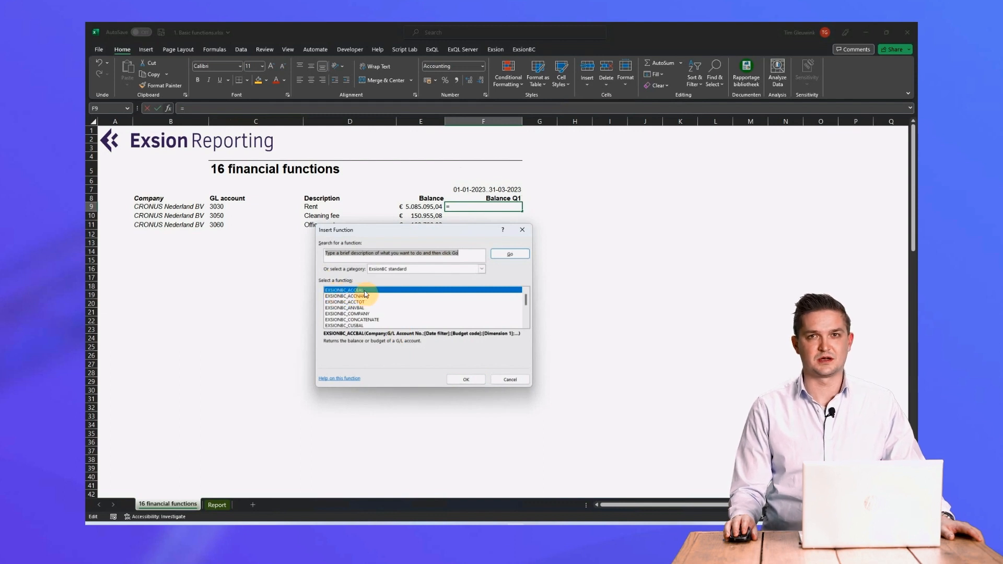
{"action": "left_click", "coordinate": [465, 379]}
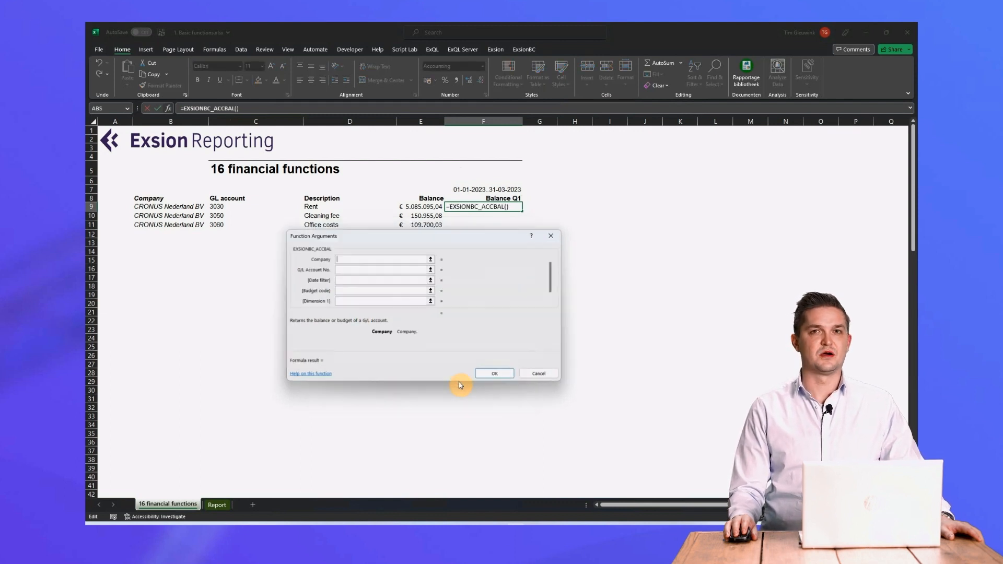
{"action": "left_click", "coordinate": [183, 207]}
{"action": "left_click", "coordinate": [337, 270]}
{"action": "left_click", "coordinate": [216, 207]}
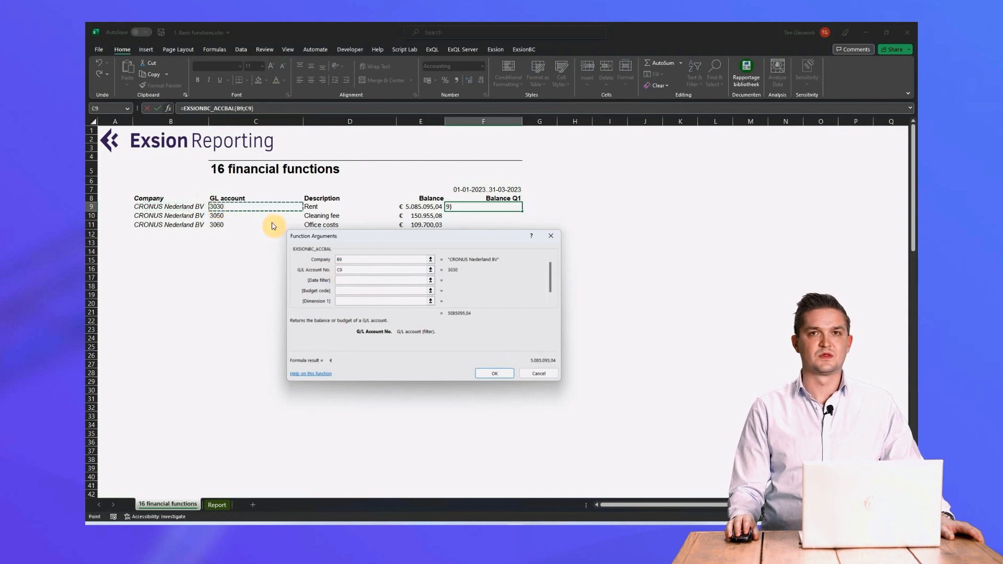
{"action": "left_click", "coordinate": [372, 280]}
{"action": "left_click", "coordinate": [474, 190]}
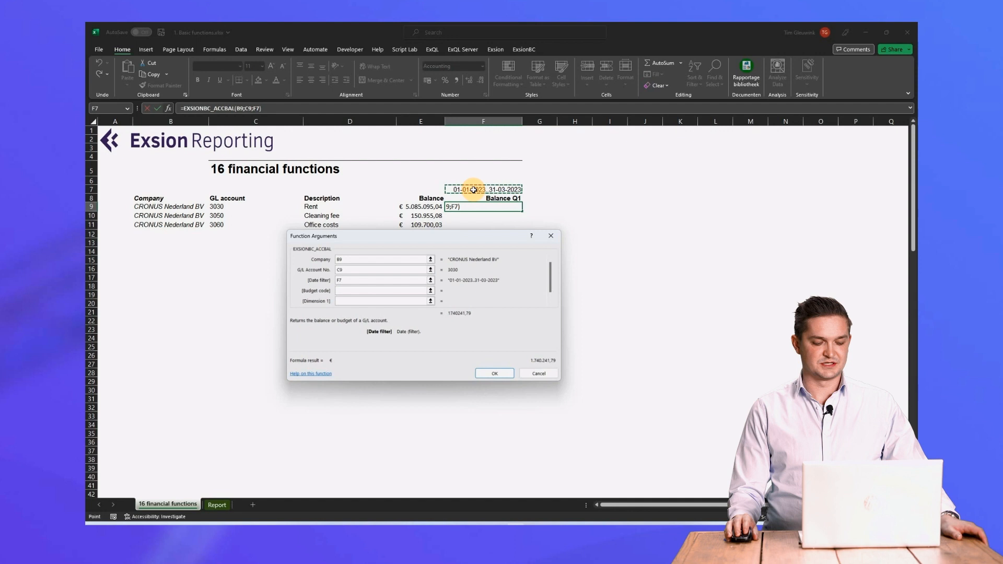
{"action": "key", "text": "F4"}
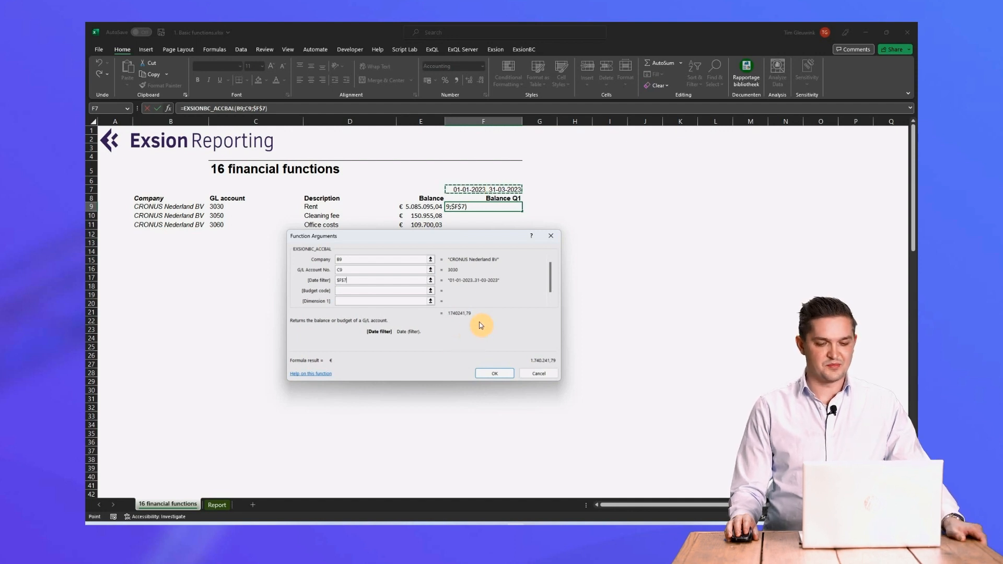
{"action": "left_click", "coordinate": [502, 373]}
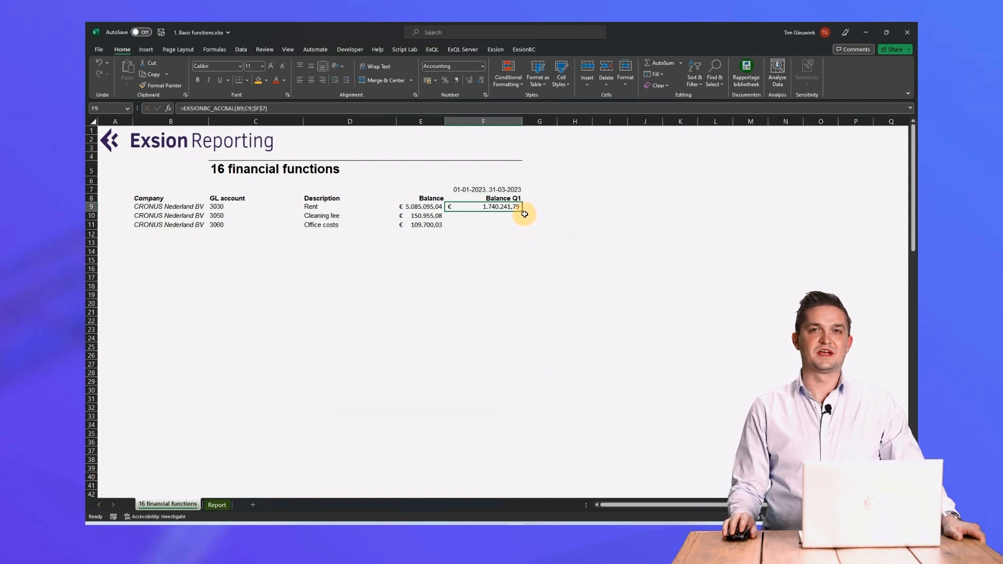
{"action": "left_click_drag", "start_coordinate": [524, 212], "coordinate": [522, 233]}
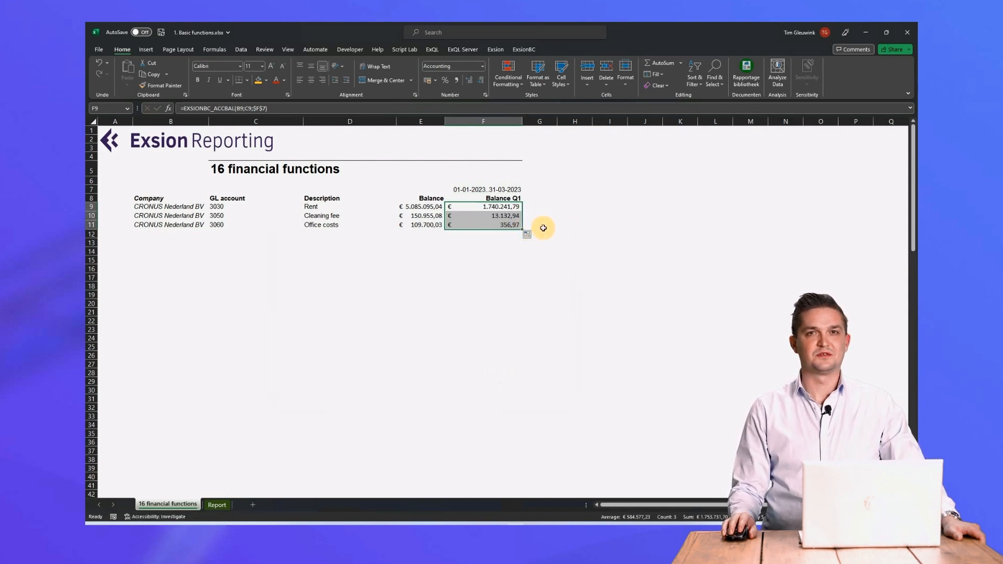
{"action": "left_click", "coordinate": [568, 223]}
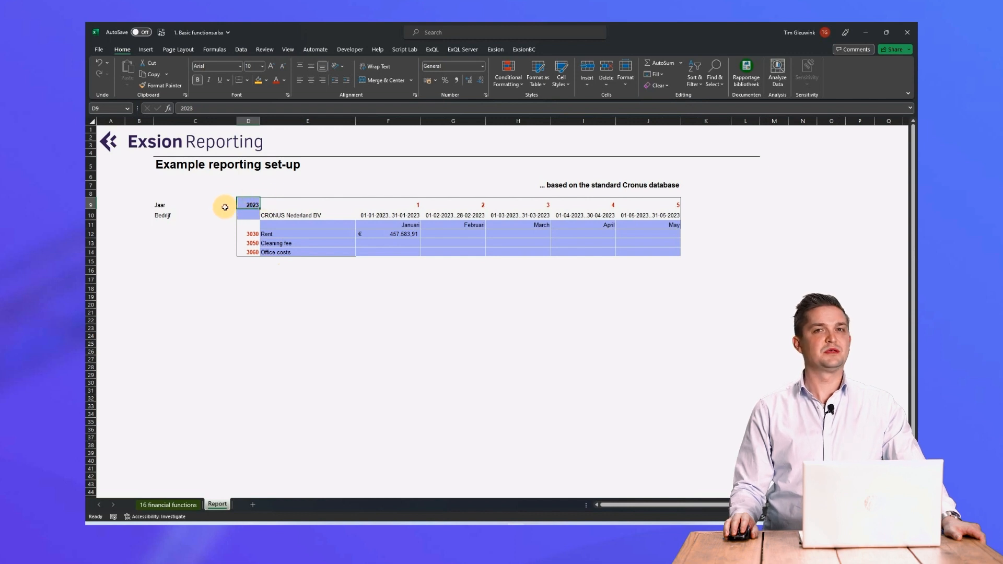
On the Report sheet, review the January rent formula in F12 and fill it across the account and month grid through J14.
{"action": "left_click", "coordinate": [281, 218]}
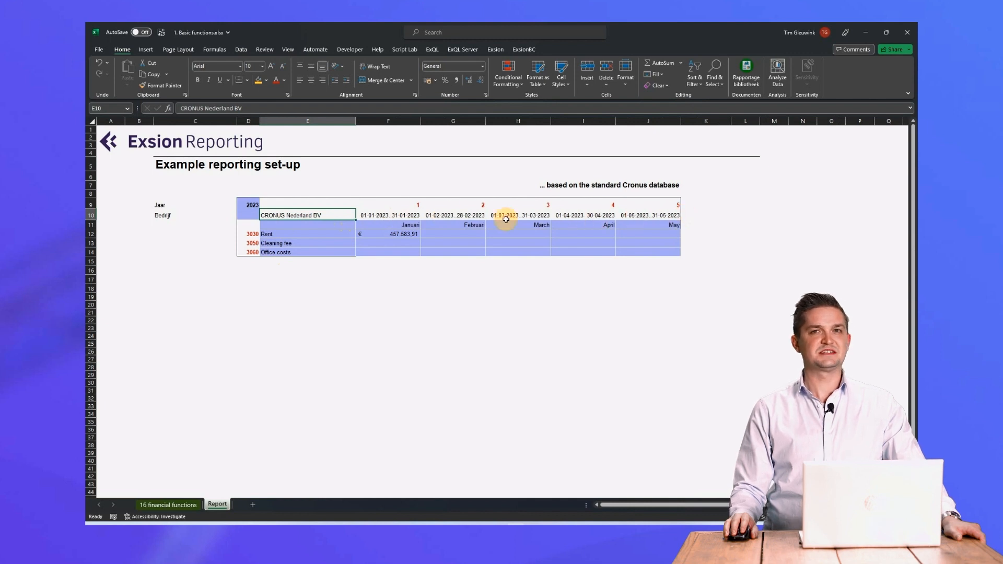
{"action": "left_click", "coordinate": [380, 235]}
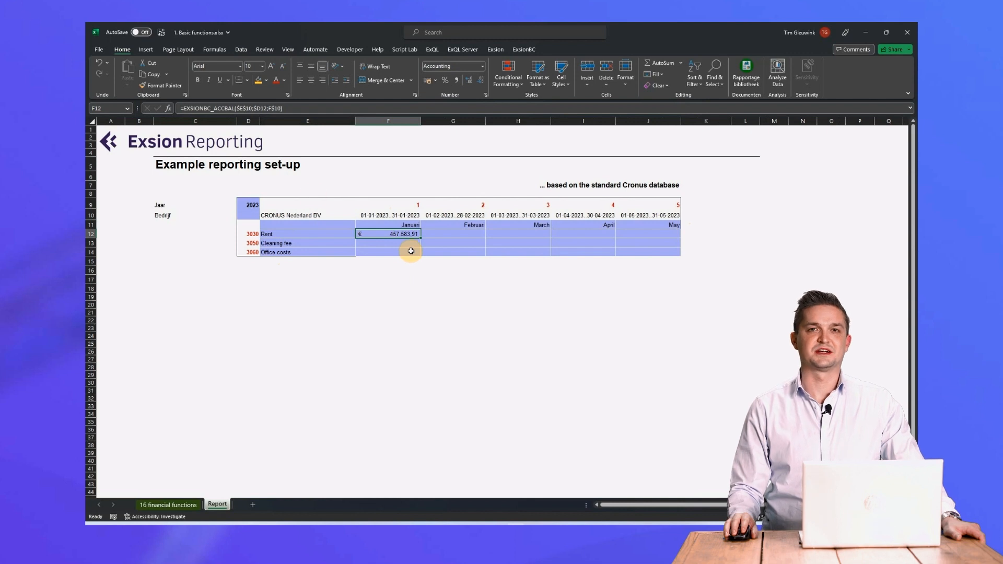
{"action": "left_click", "coordinate": [237, 109]}
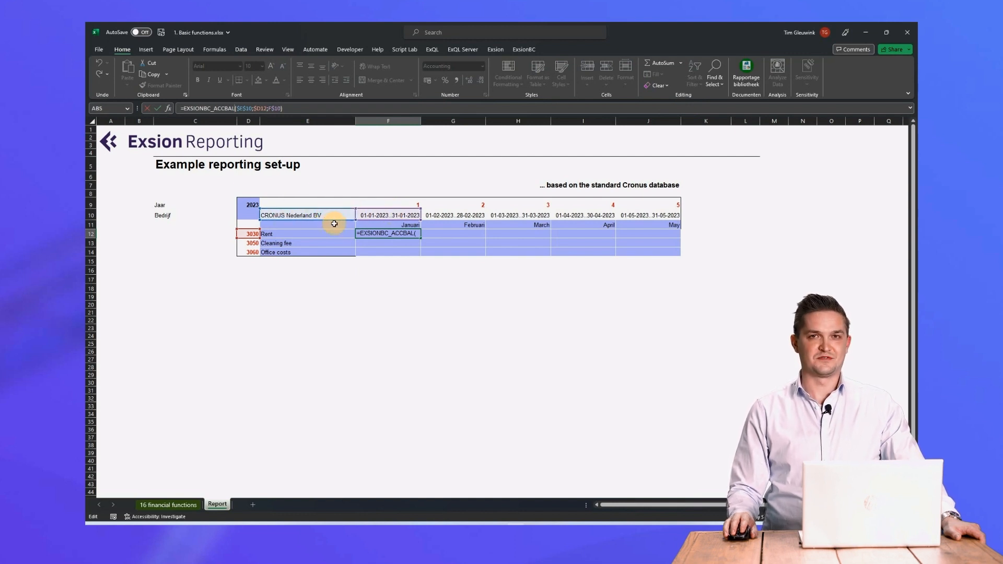
{"action": "key", "text": "ctrl+Return"}
{"action": "left_click_drag", "start_coordinate": [421, 238], "coordinate": [680, 256]}
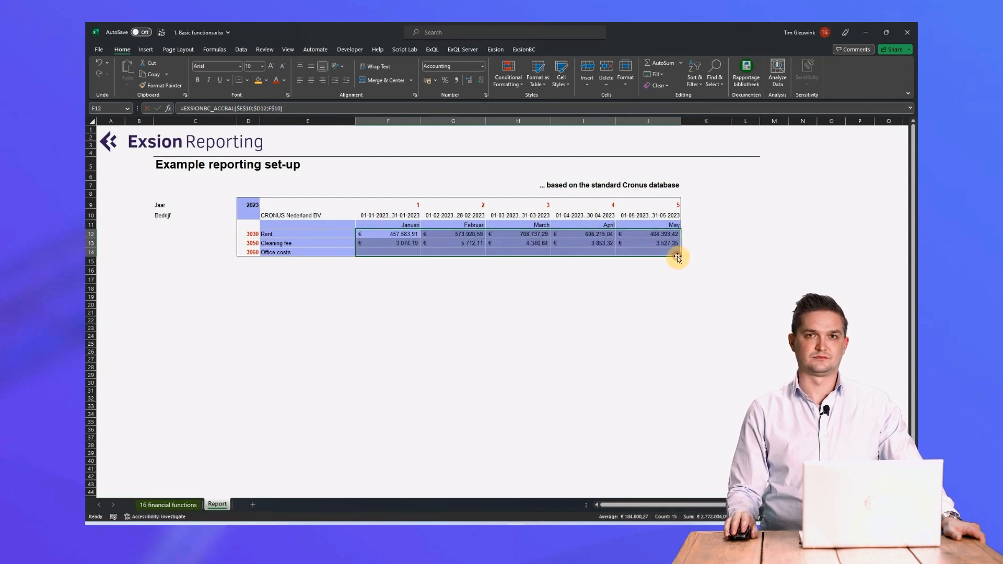
{"action": "left_click", "coordinate": [732, 255]}
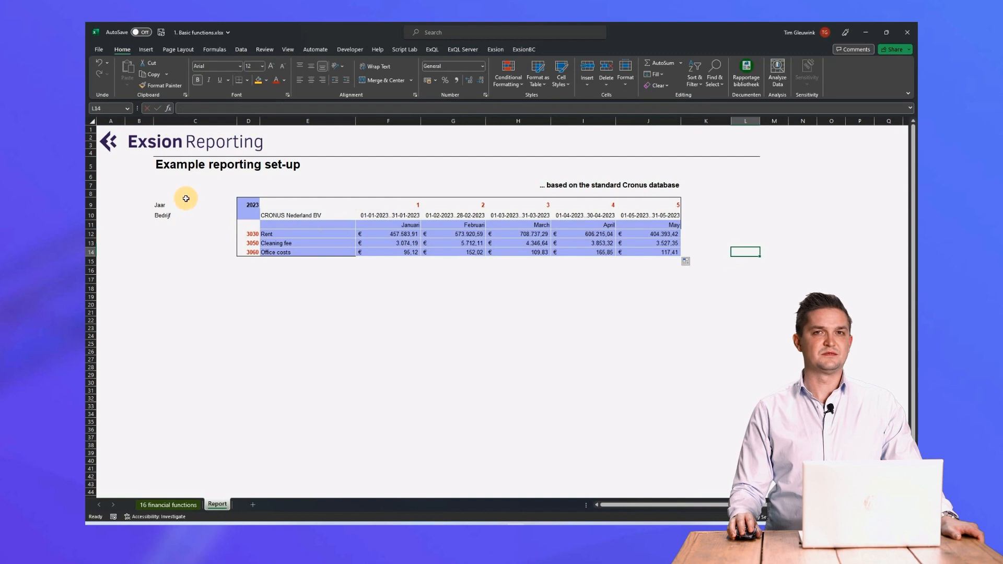
Set the report year in D9 to 2022.
{"action": "left_click", "coordinate": [249, 204]}
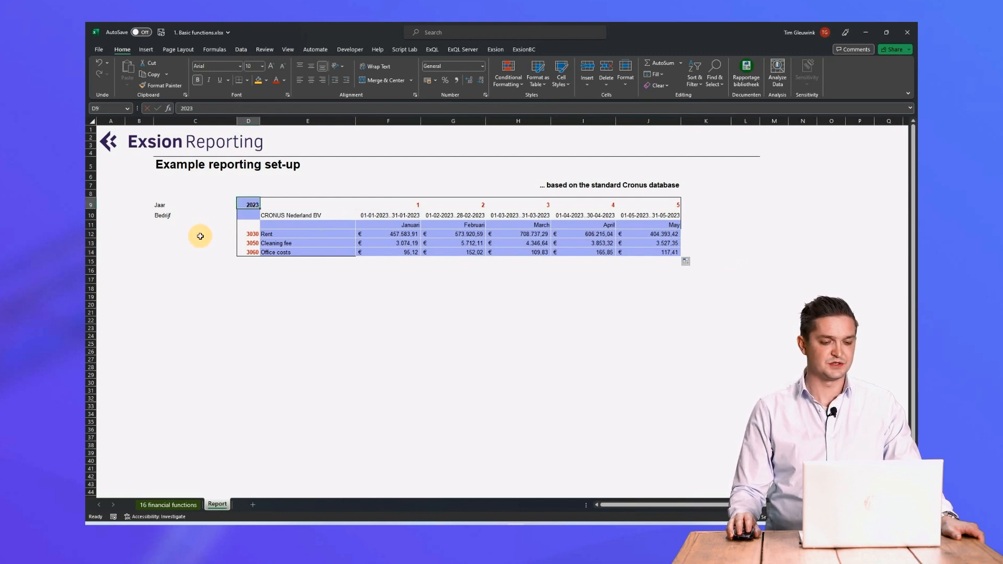
{"action": "type", "text": "20"}
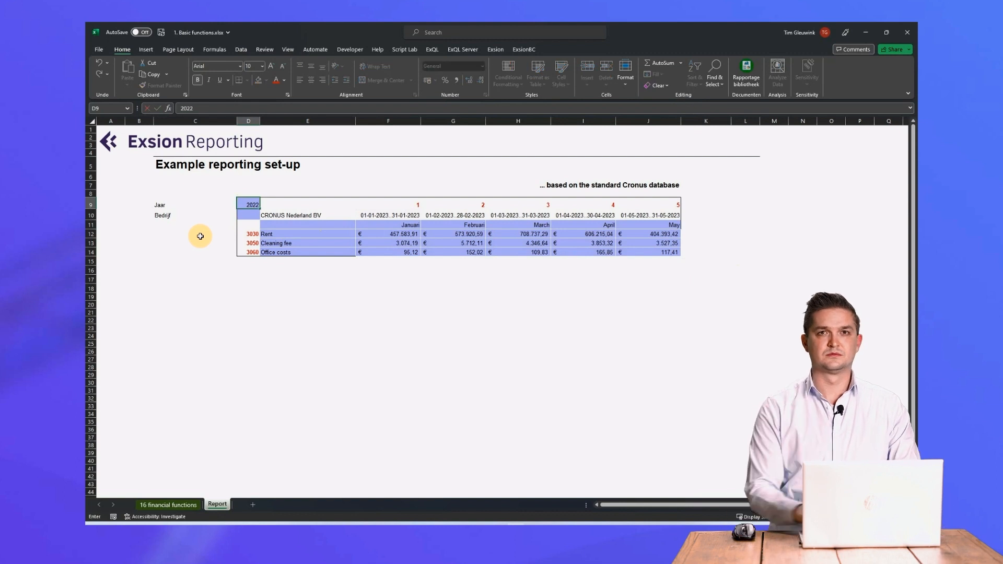
{"action": "type", "text": "22"}
{"action": "key", "text": "Return"}
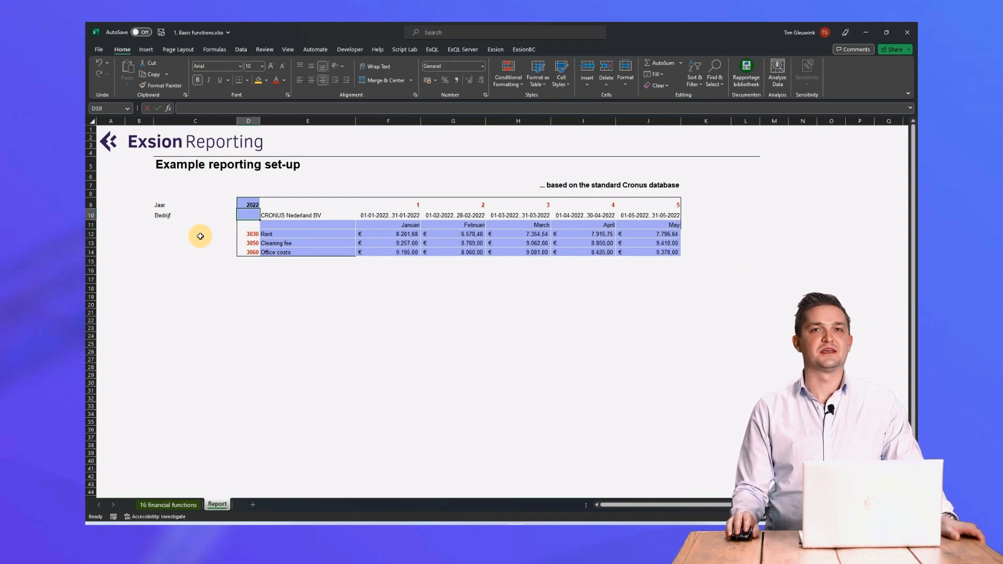